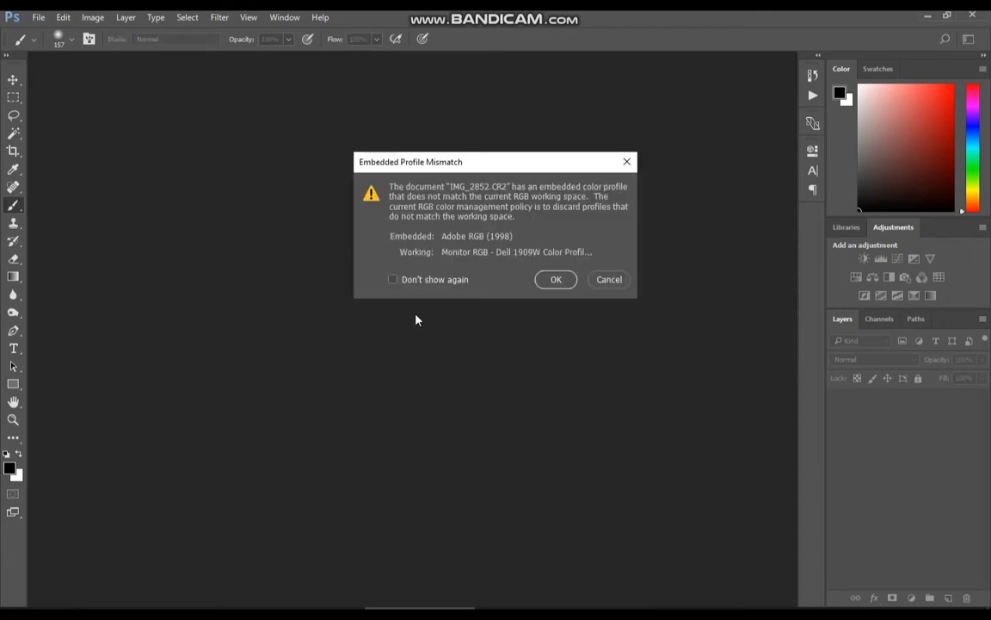
Finish opening IMG_2852.CR2 by accepting the colour profile mismatch, and inspect the skin on the forehead, nose and cheeks.
click(555, 279)
scroll(403, 317, up, 3)
mouse_move(255, 324)
mouse_down()
mouse_move(400, 303)
mouse_move(462, 456)
mouse_move(444, 555)
mouse_up()
drag(597, 242, 353, 357)
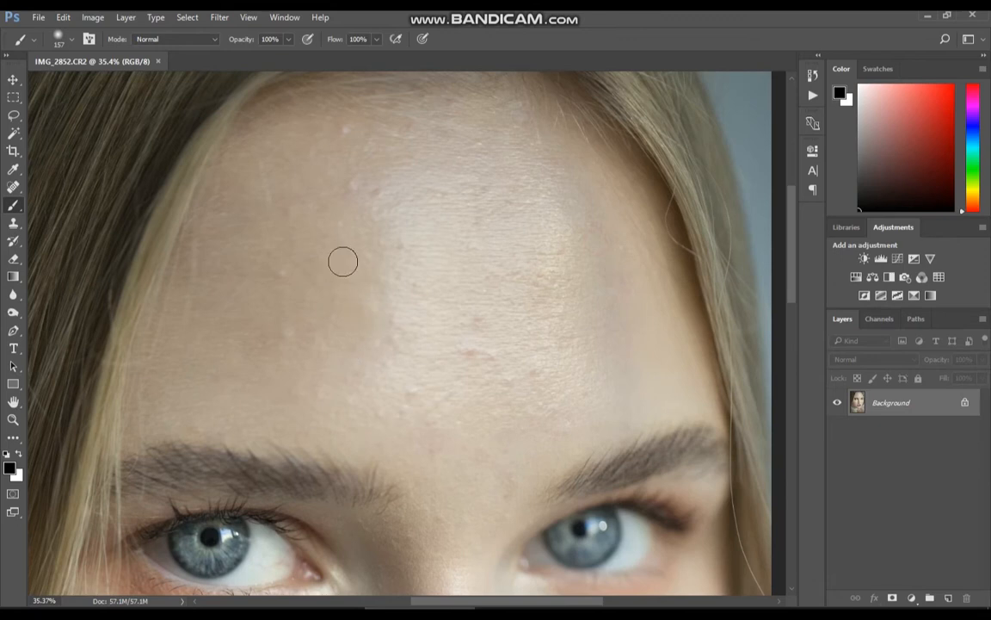
drag(560, 462, 399, 140)
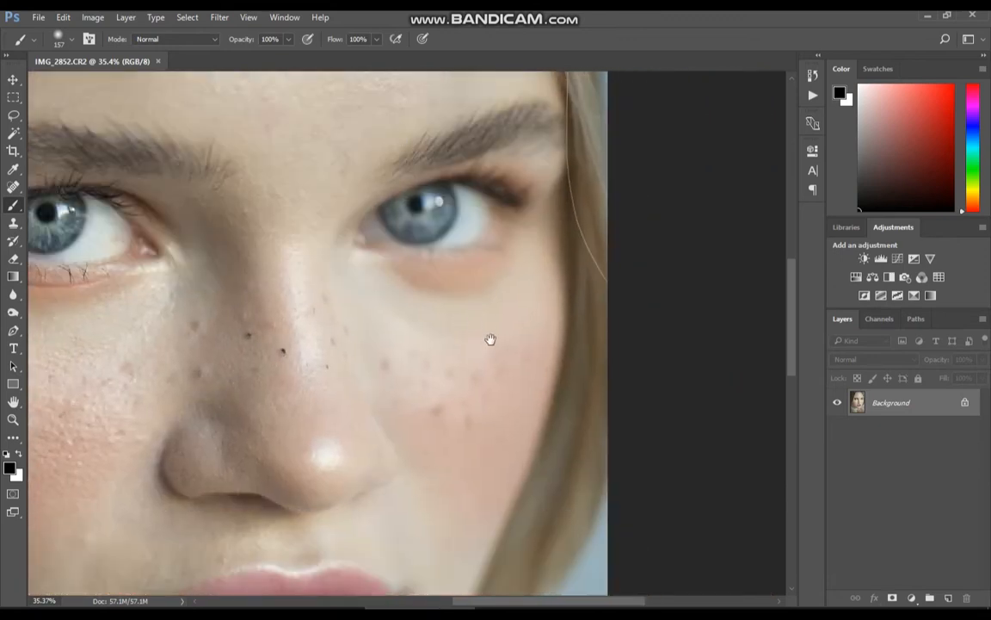
drag(210, 348, 503, 278)
scroll(505, 280, down, 6)
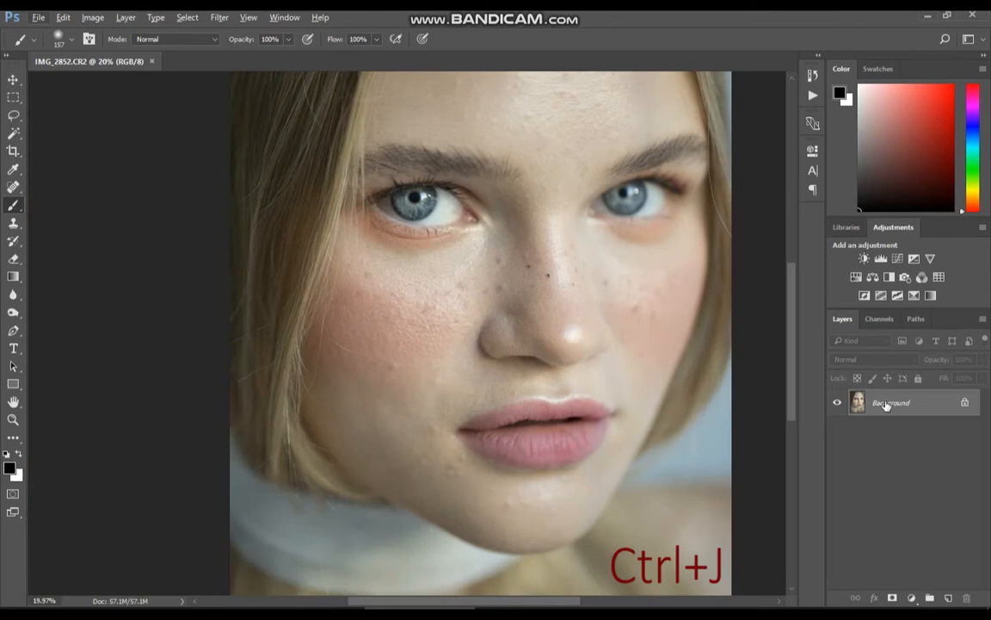
Duplicate the Background layer and invert the colours of the copy.
key(ctrl+j)
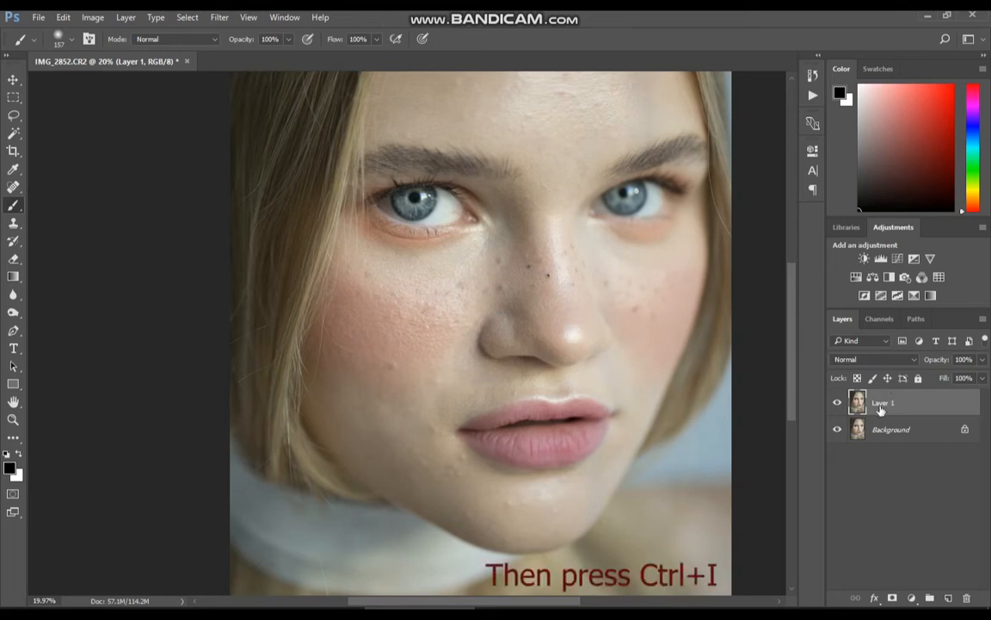
key(ctrl+i)
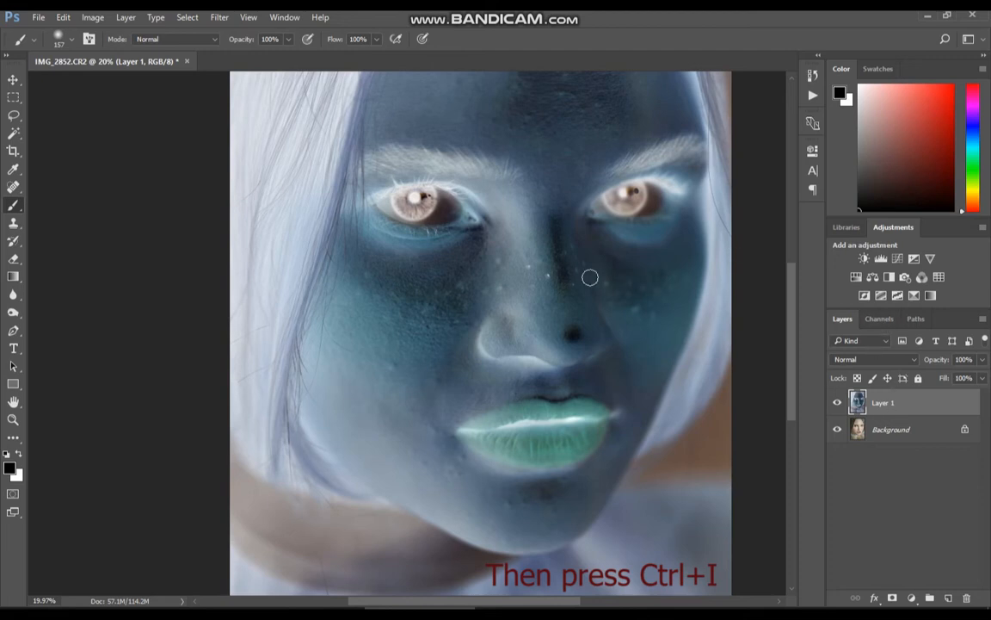
scroll(582, 263, down, 8)
scroll(496, 291, up, 3)
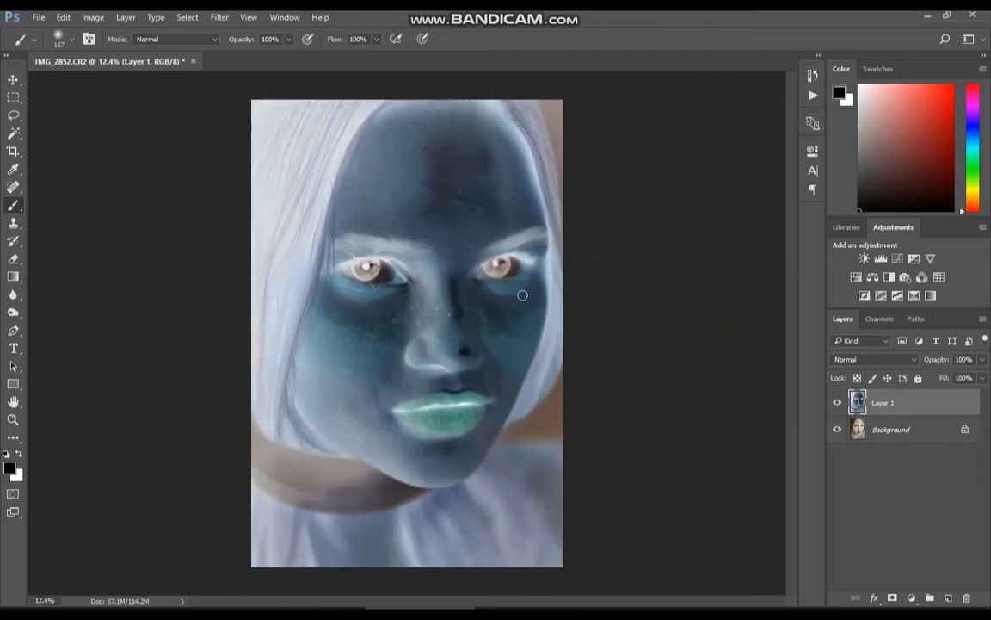
Set the inverted layer's blend mode to Vivid Light and apply a High Pass filter with a 24-pixel radius.
click(869, 358)
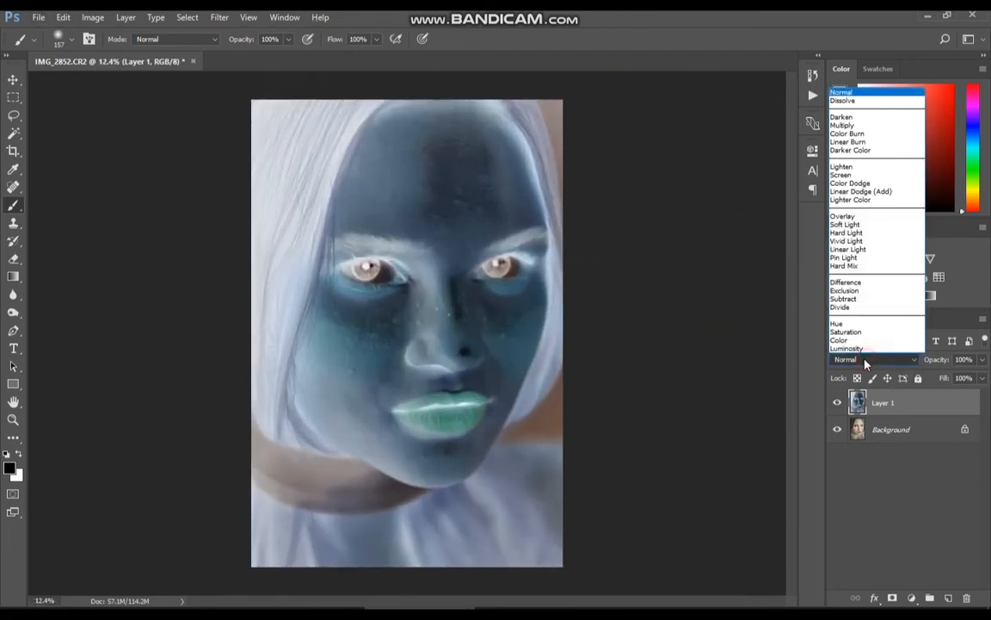
click(858, 243)
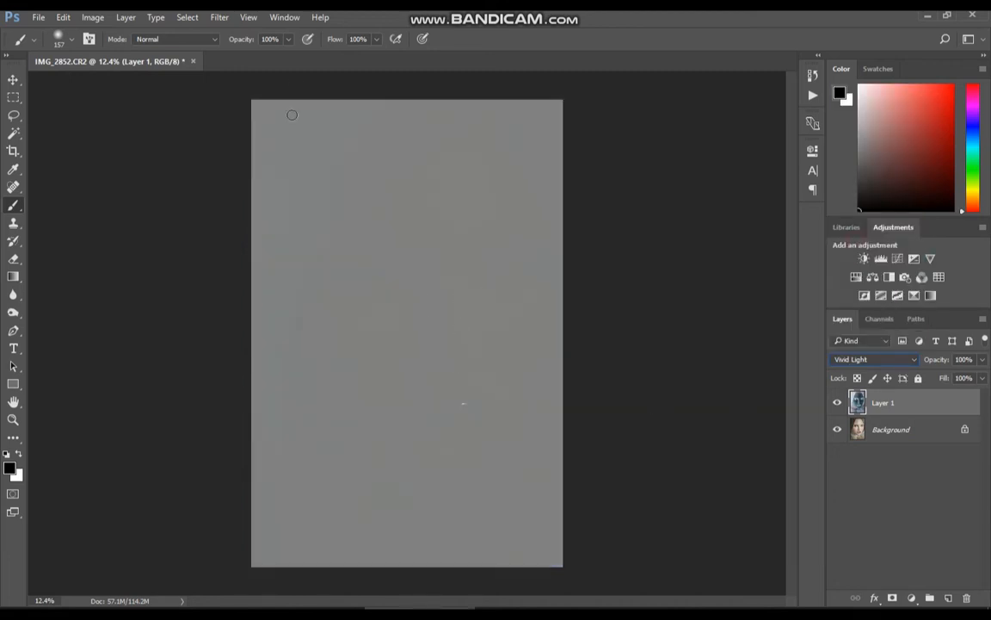
click(219, 17)
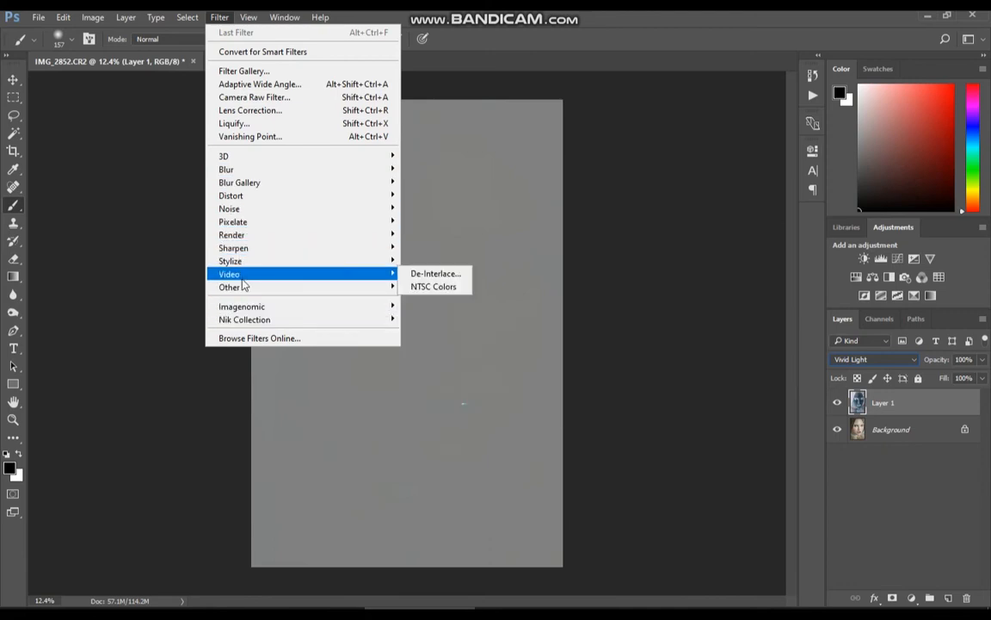
mouse_move(245, 186)
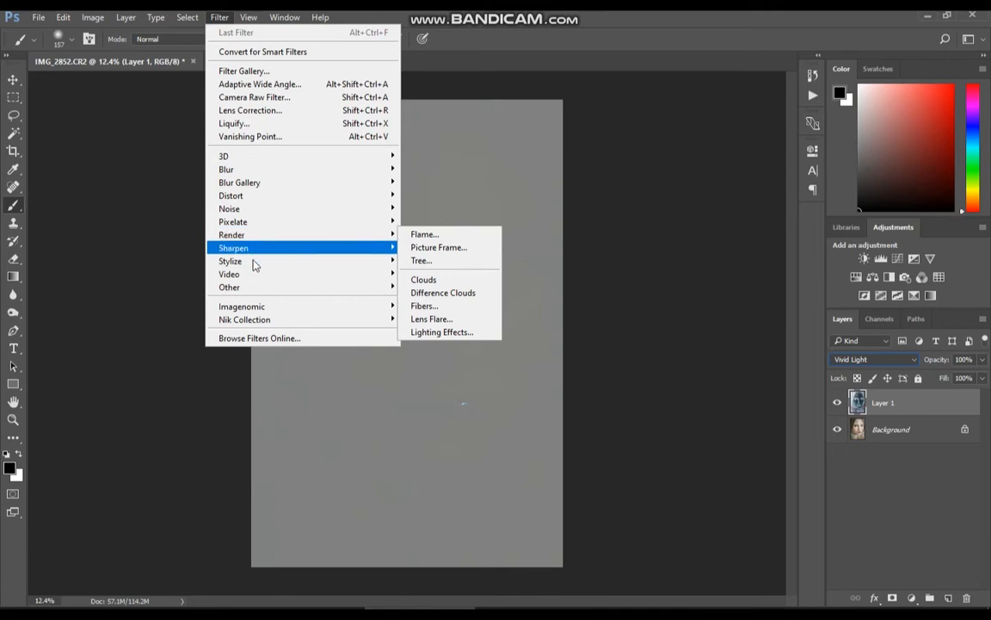
mouse_move(257, 287)
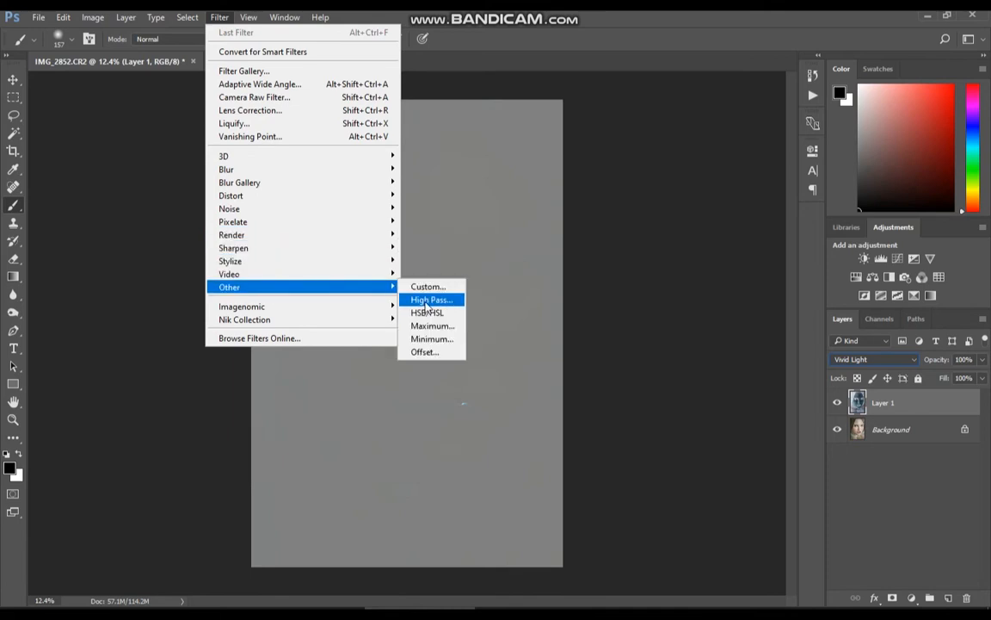
click(425, 301)
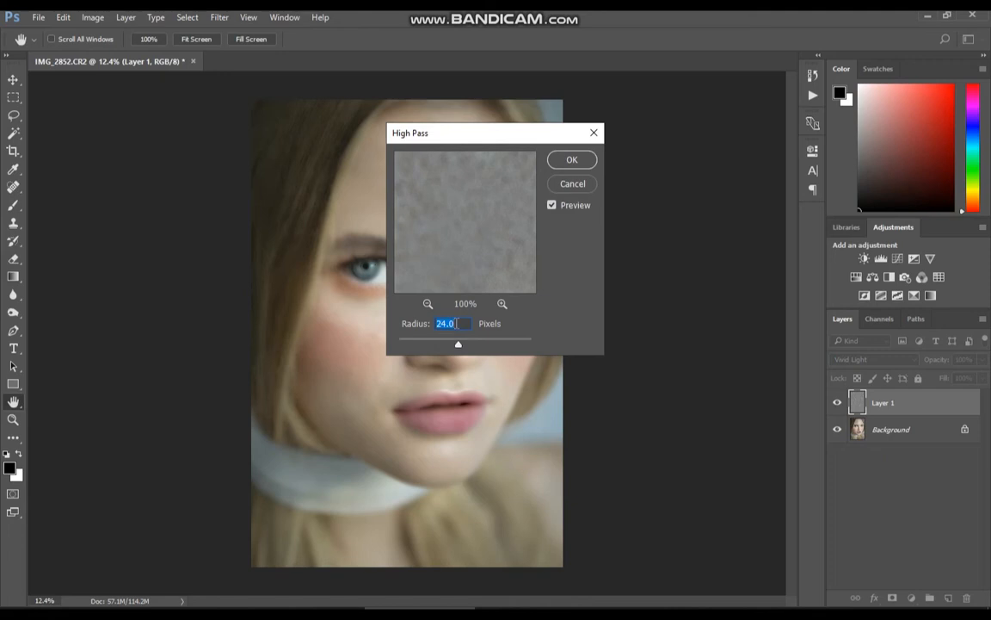
text(24)
click(556, 161)
key(b)
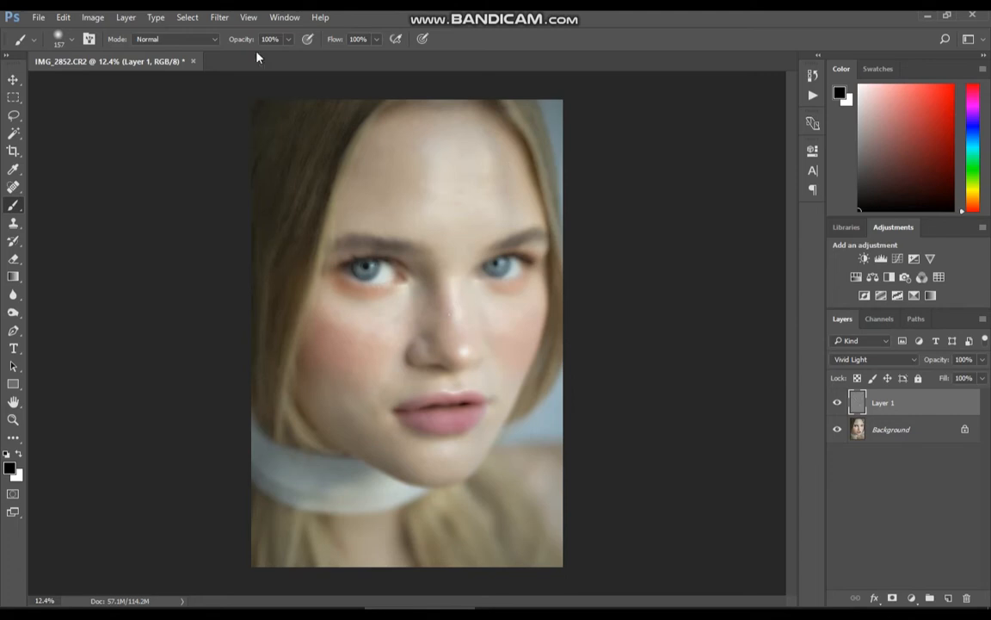
Apply a Gaussian Blur with a 4-pixel radius to Layer 1.
click(222, 18)
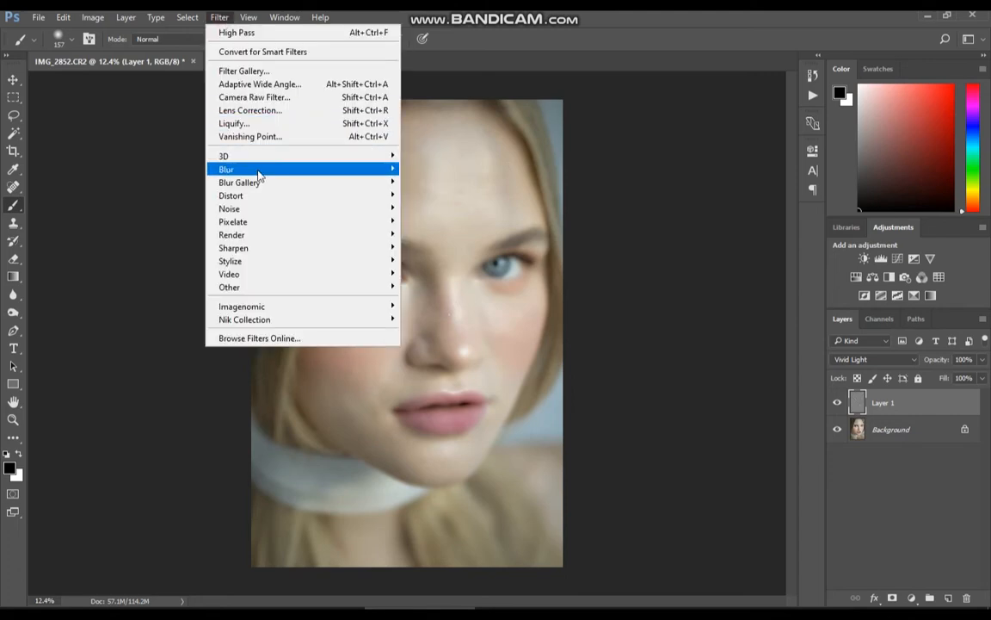
mouse_move(390, 176)
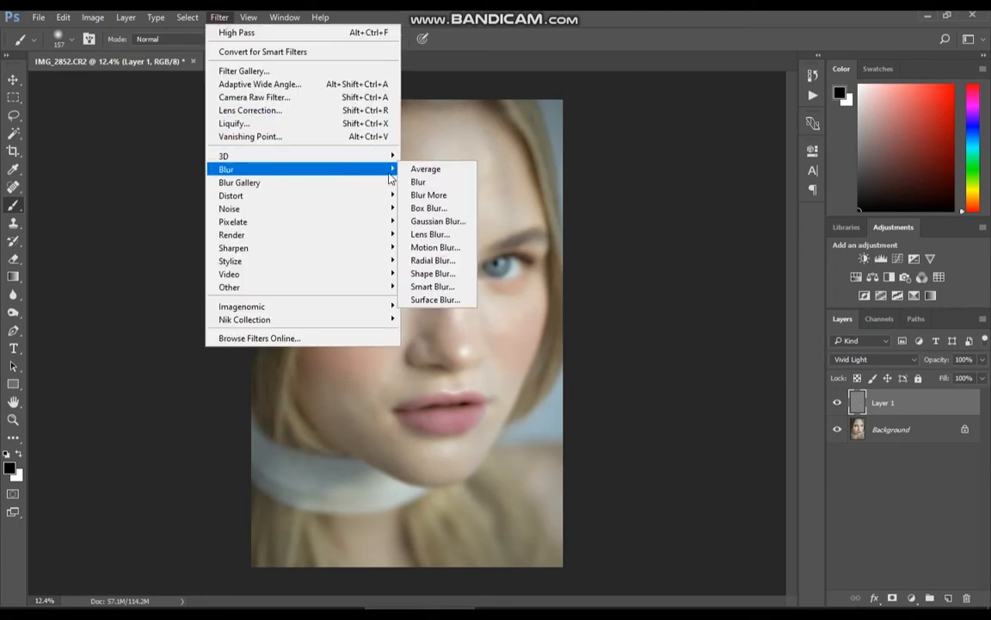
click(422, 222)
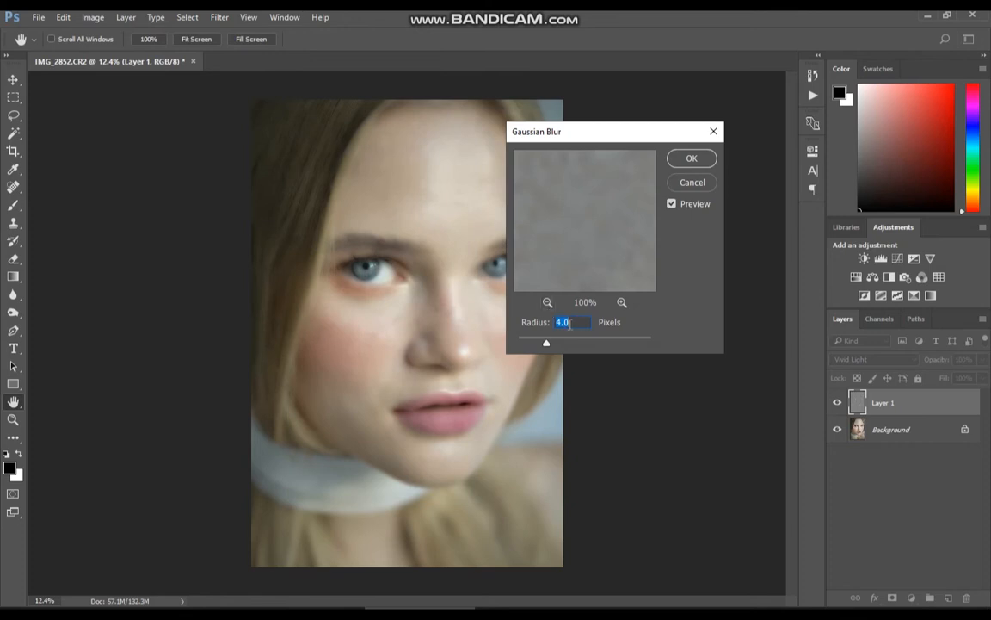
click(692, 158)
key(b)
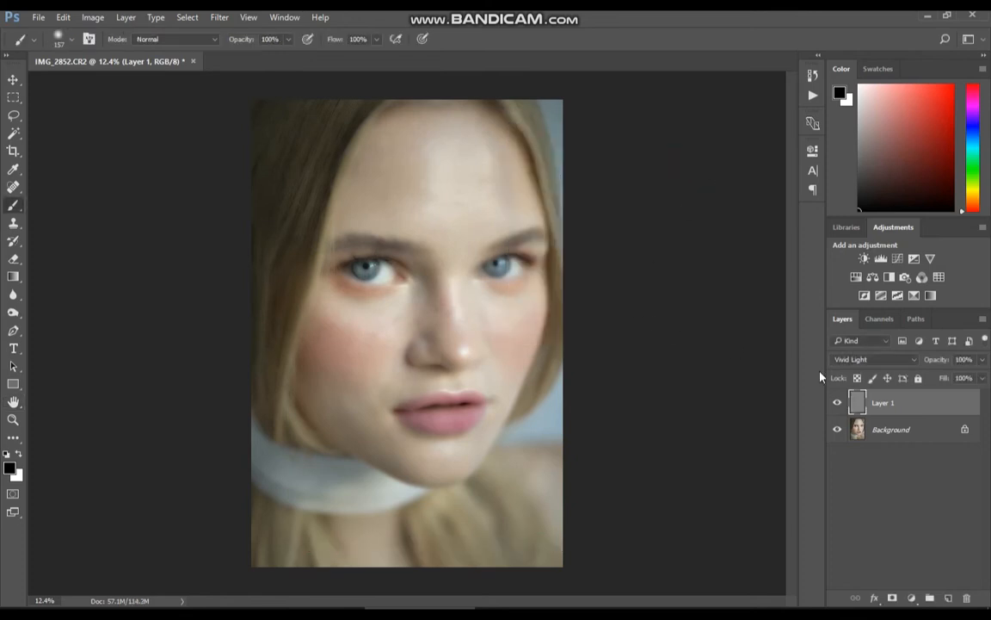
Add a layer mask to Layer 1 and invert it to black.
click(894, 597)
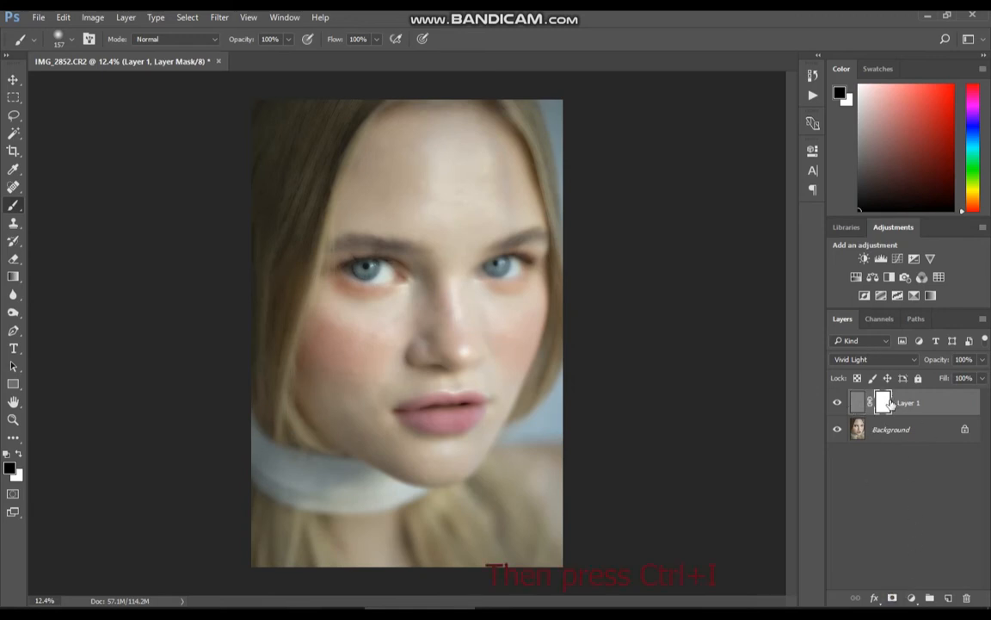
key(ctrl+i)
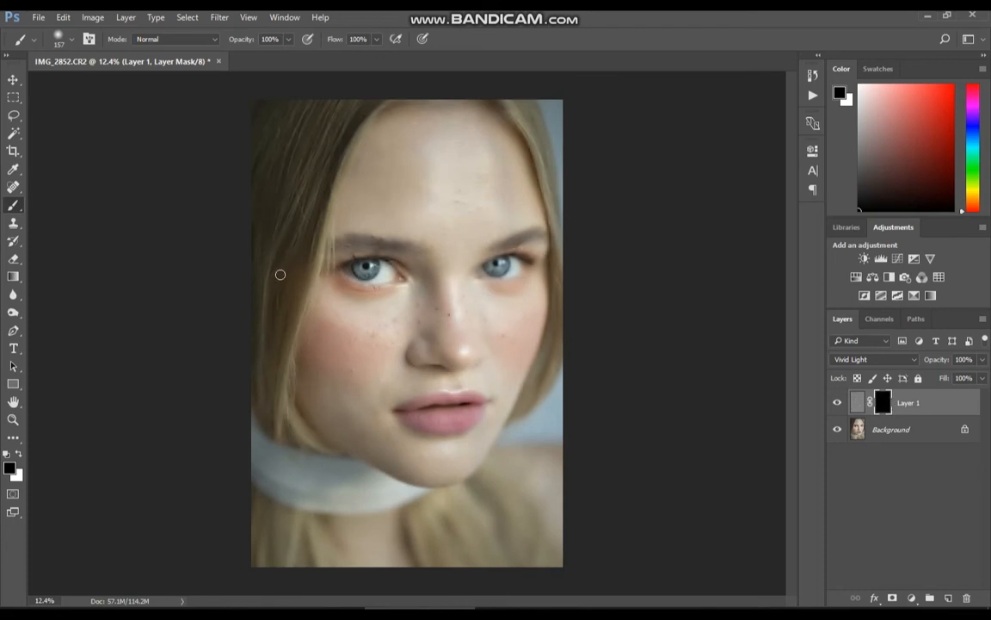
Paint white on Layer 1's mask with a soft brush of about 368 px to smooth the cheek and nose skin.
scroll(327, 324, up, 3)
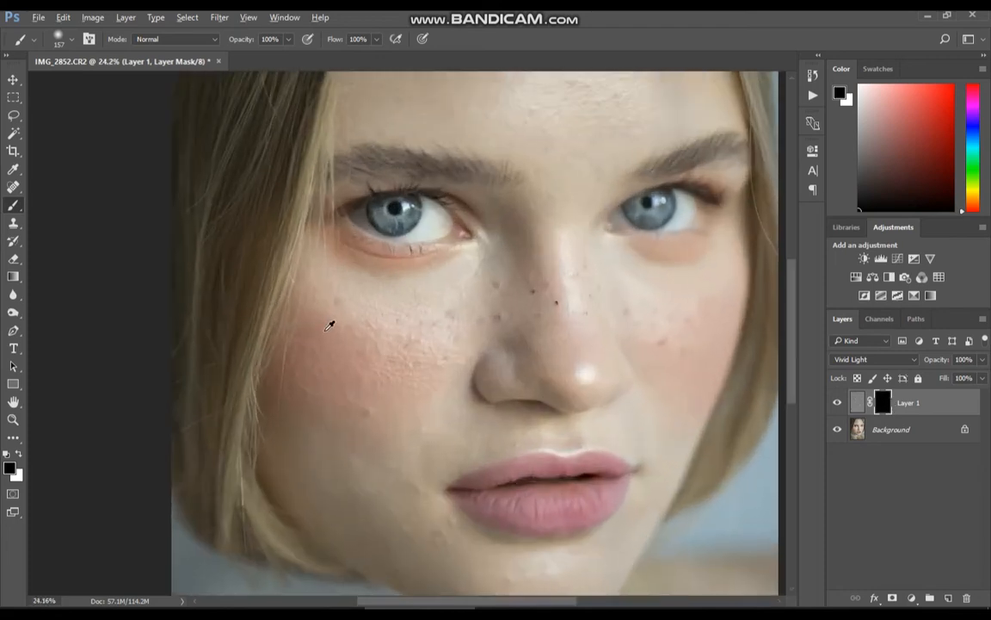
click(13, 209)
click(76, 208)
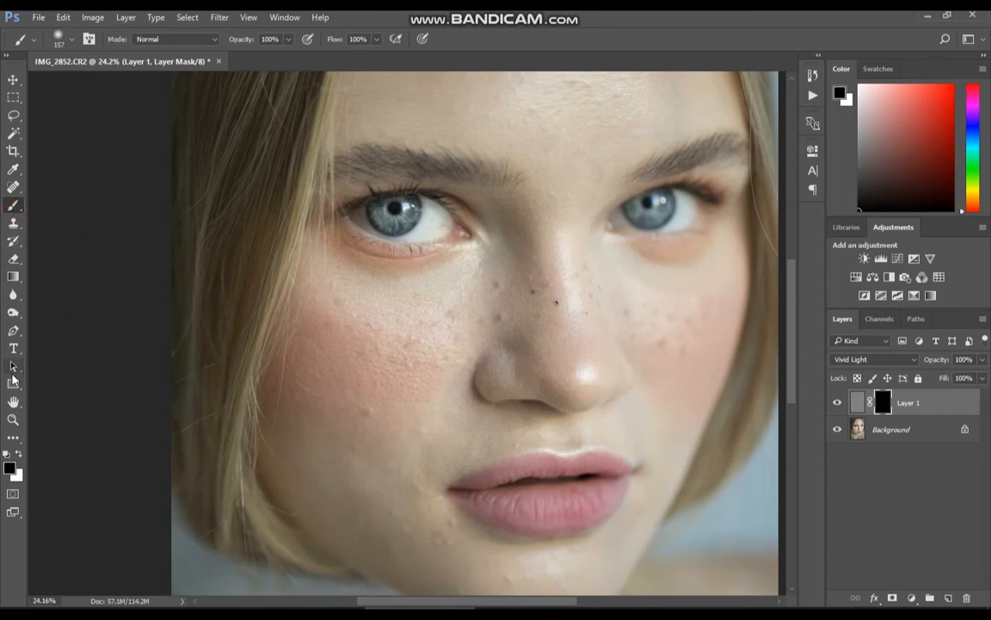
click(19, 454)
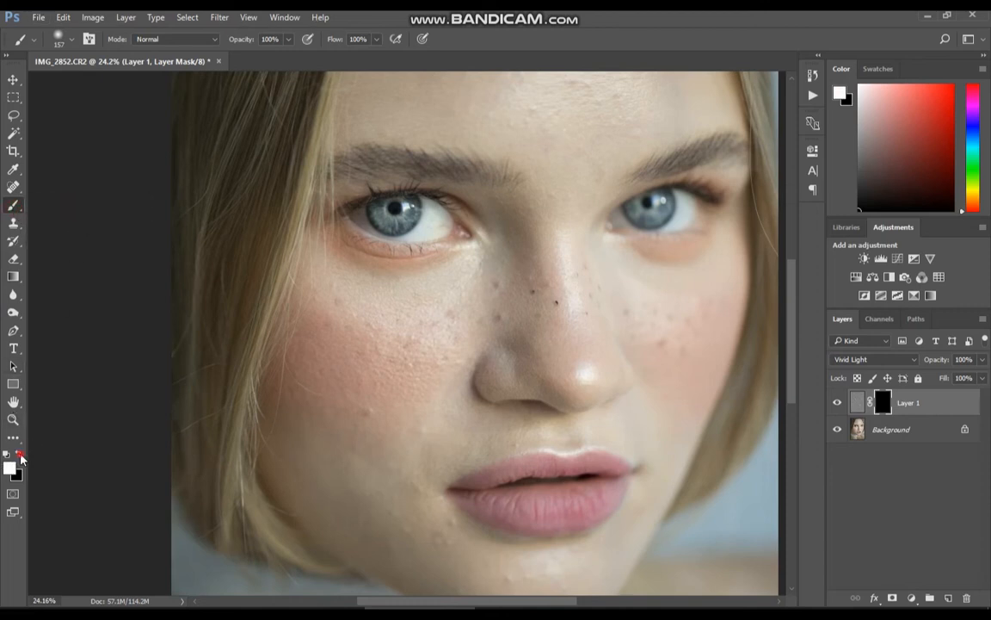
drag(394, 377, 361, 361)
scroll(396, 380, up, 3)
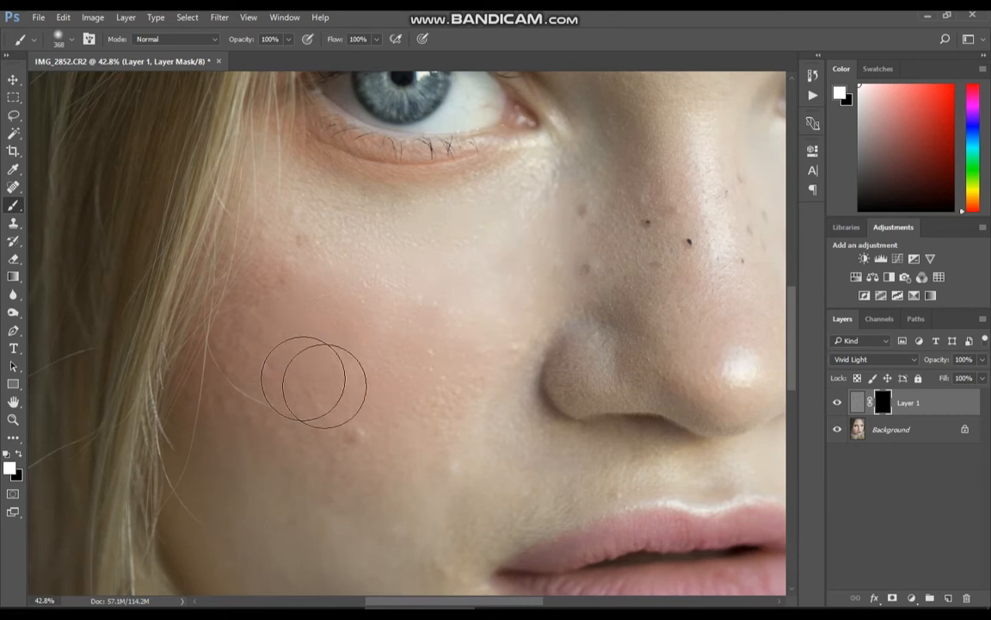
mouse_move(601, 250)
mouse_down()
mouse_move(265, 396)
mouse_move(310, 420)
mouse_move(354, 392)
mouse_move(309, 420)
mouse_move(364, 511)
mouse_move(383, 487)
mouse_up()
mouse_move(561, 374)
mouse_down()
mouse_move(403, 332)
mouse_move(495, 463)
mouse_up()
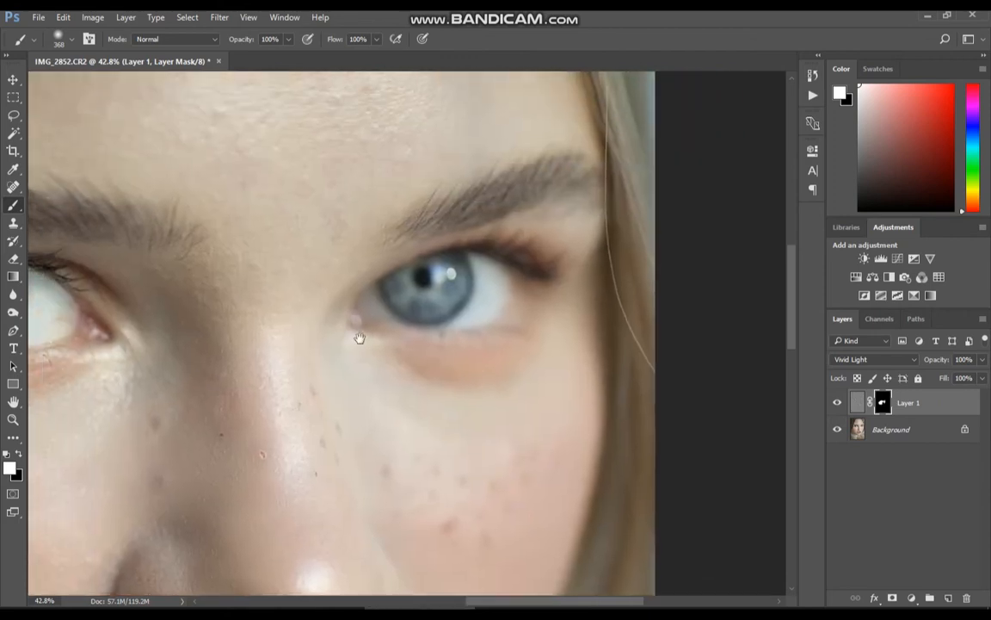
Continue painting white on the layer mask across the forehead to smooth its skin.
drag(313, 209, 430, 388)
mouse_move(380, 296)
mouse_down()
mouse_move(415, 223)
mouse_move(351, 239)
mouse_move(433, 202)
mouse_up()
drag(429, 204, 477, 304)
drag(375, 292, 453, 294)
drag(431, 228, 466, 304)
mouse_move(266, 201)
mouse_down()
mouse_move(405, 163)
mouse_move(357, 276)
mouse_up()
drag(559, 383, 575, 268)
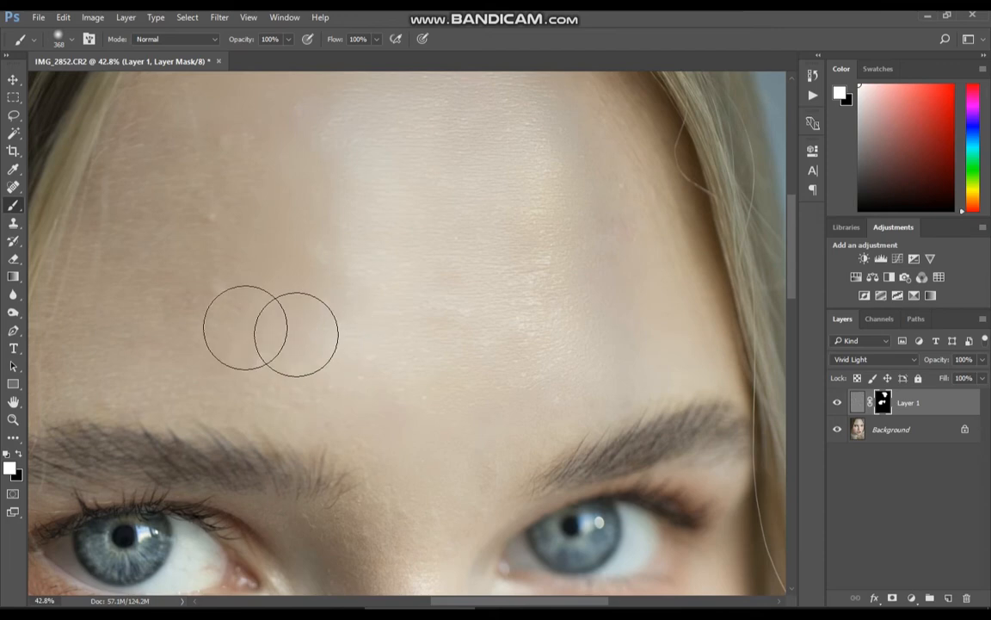
scroll(354, 214, down, 5)
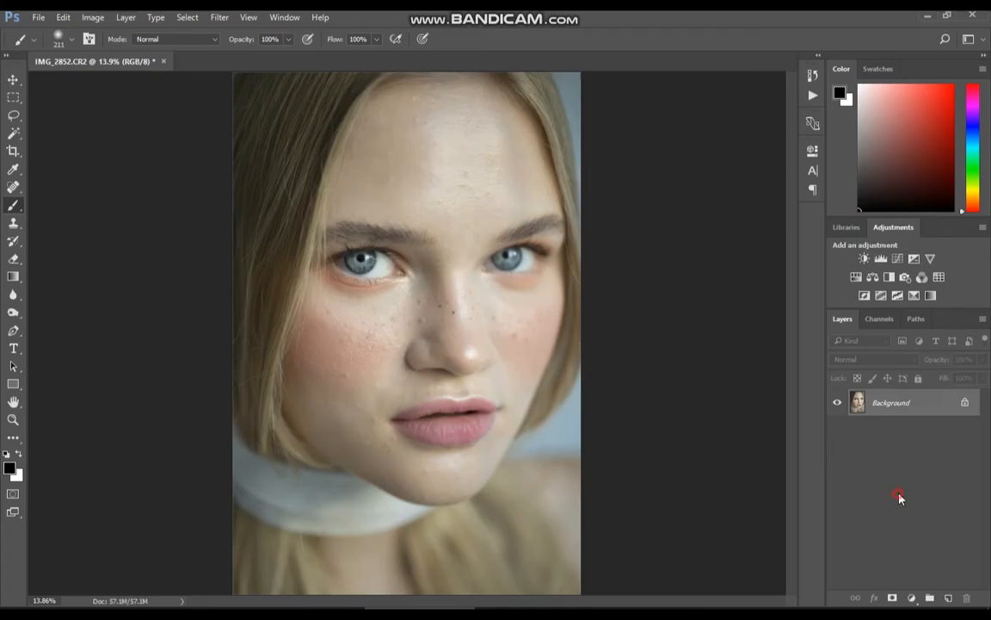
Create a new action named "frequancy sep" in the Default Actions set and start recording it.
right_click(898, 497)
click(865, 448)
click(277, 18)
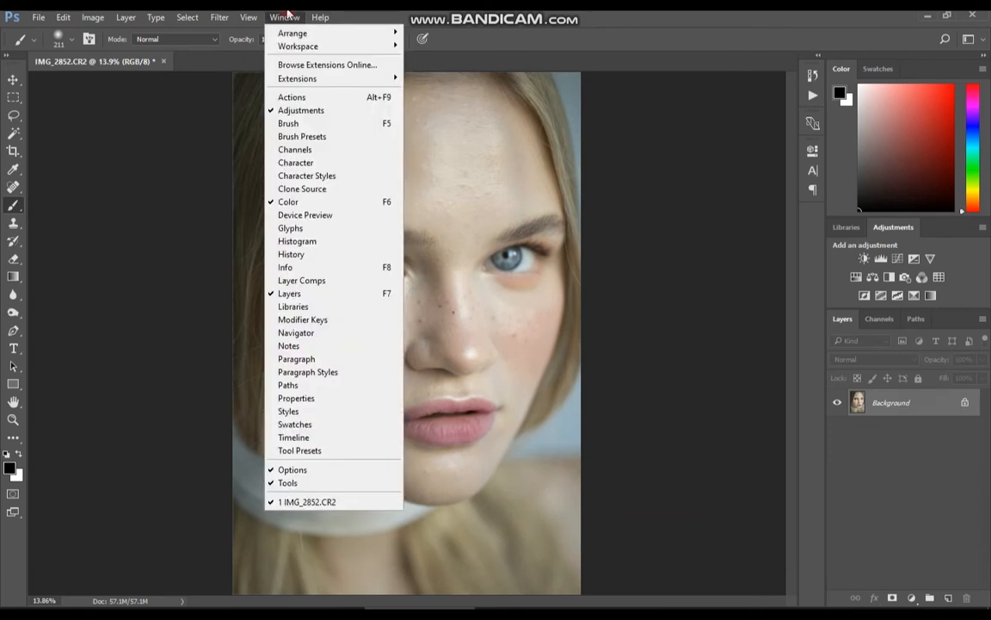
click(296, 98)
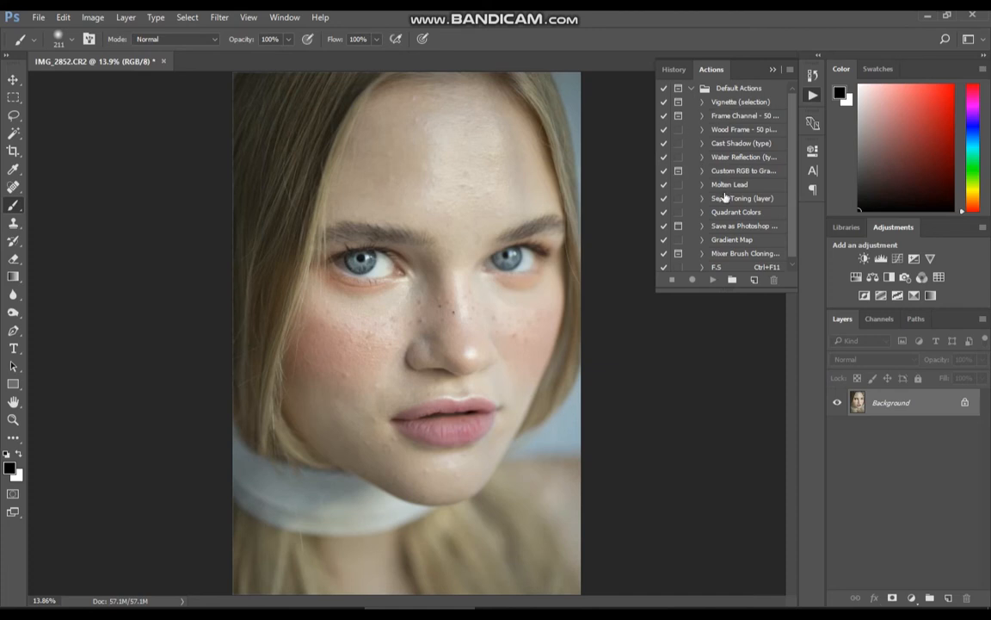
click(753, 281)
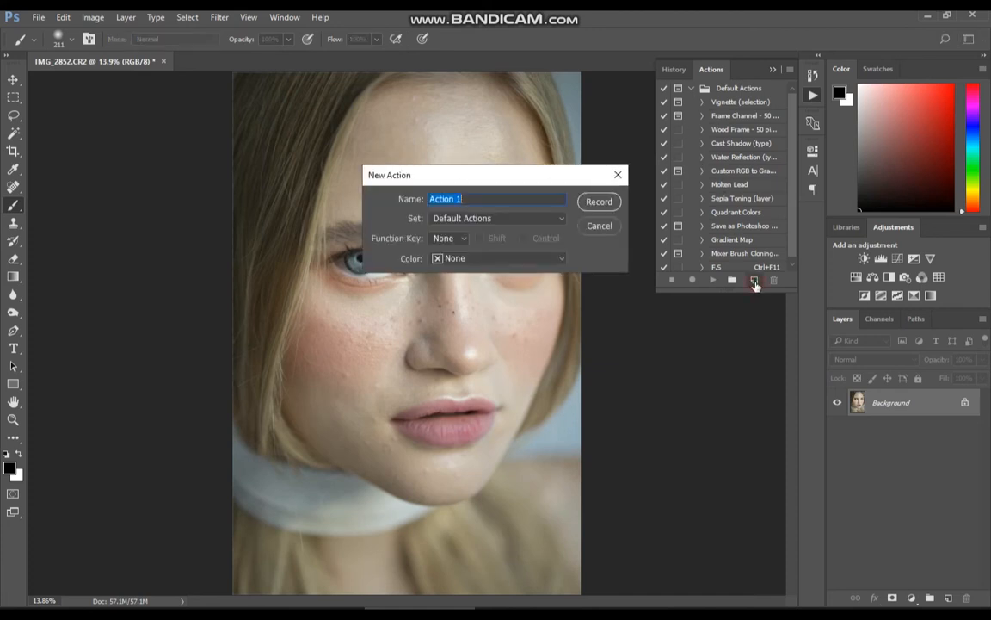
text(frequancy sep)
click(595, 203)
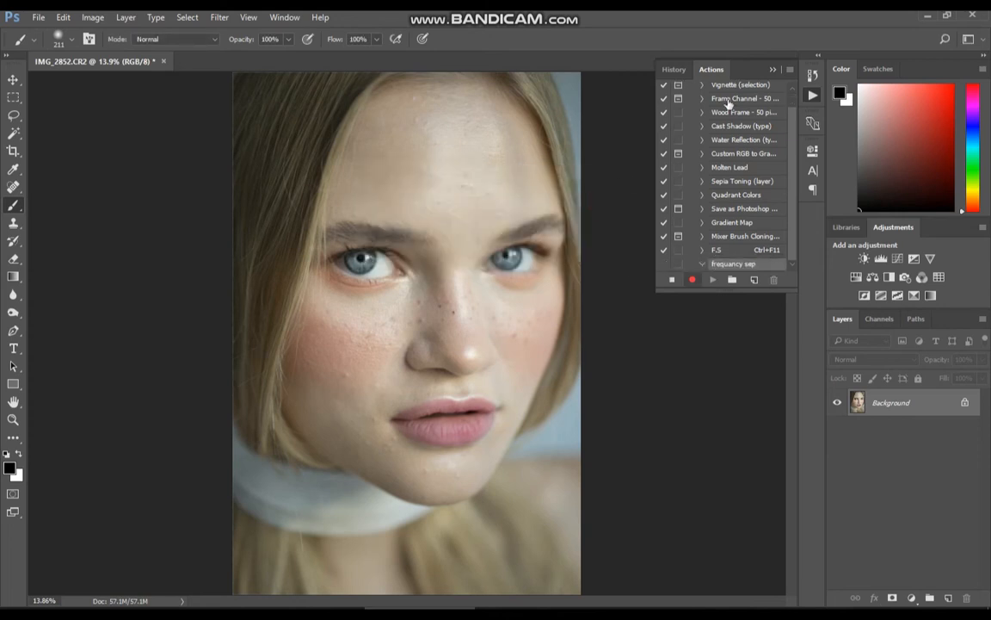
click(773, 69)
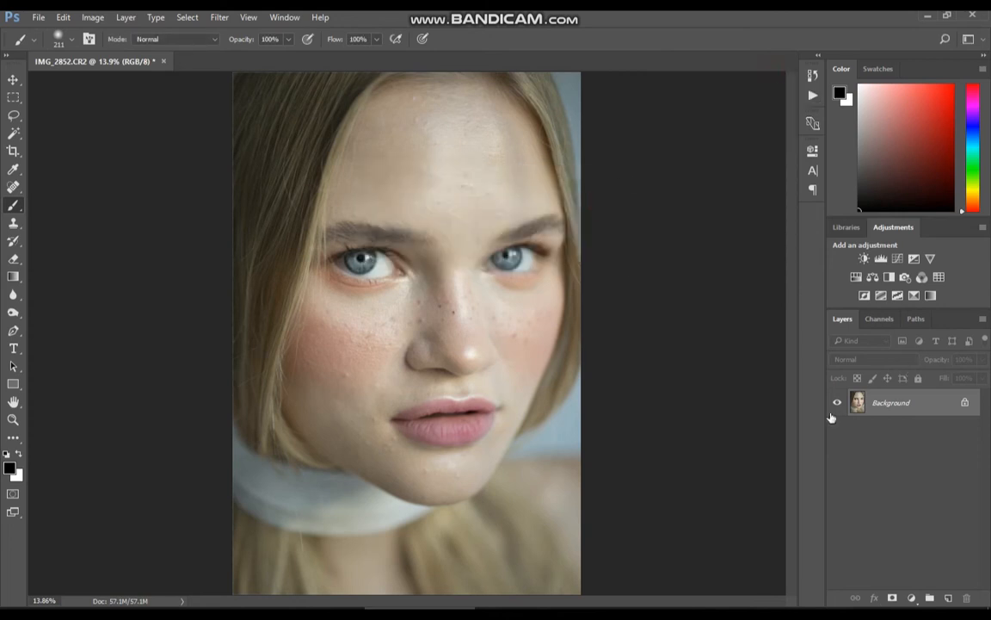
Duplicate the Background layer and invert the copy while the action records.
key(ctrl+j)
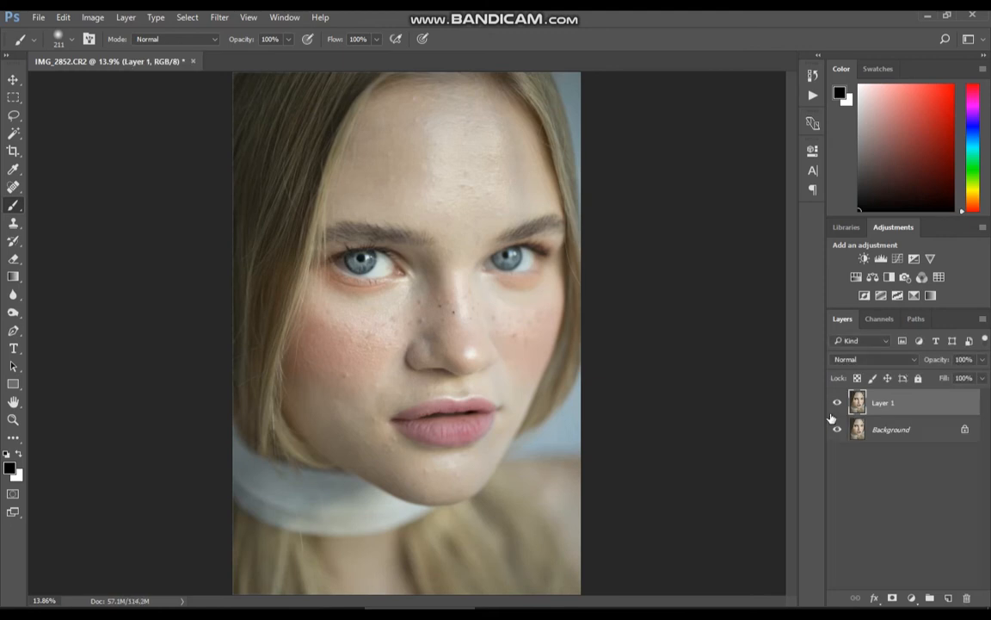
key(ctrl+i)
Set the inverted Layer 1 to Vivid Light blending and apply a High Pass filter with a 24-pixel radius.
click(864, 360)
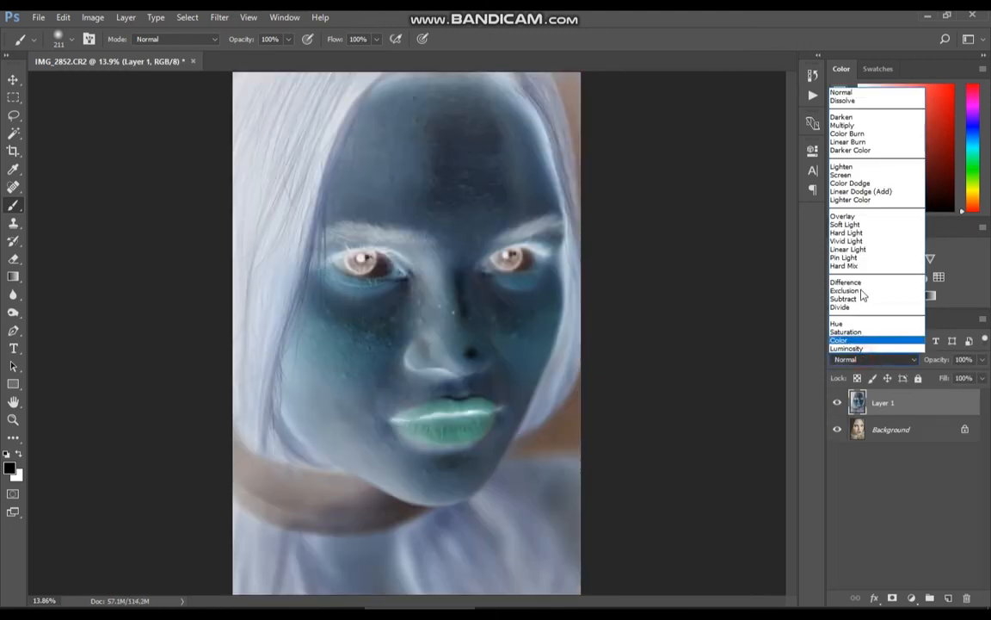
click(848, 241)
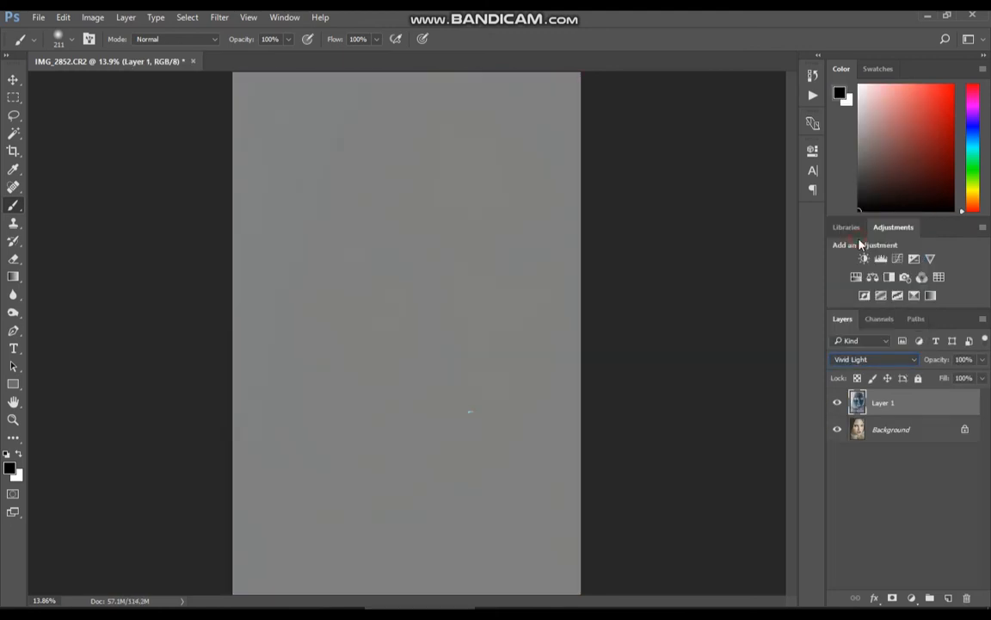
click(219, 18)
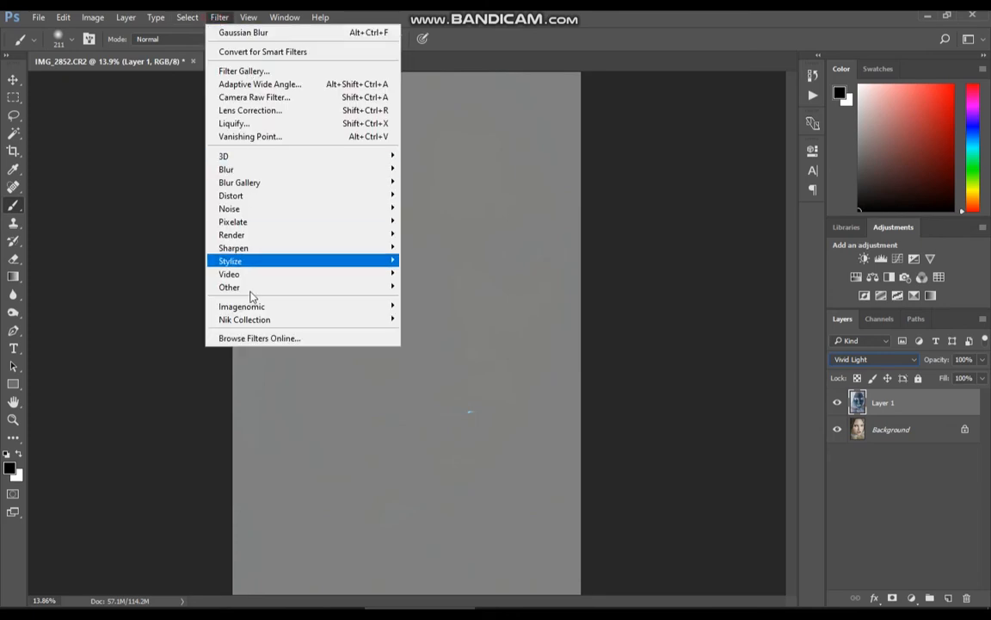
mouse_move(254, 286)
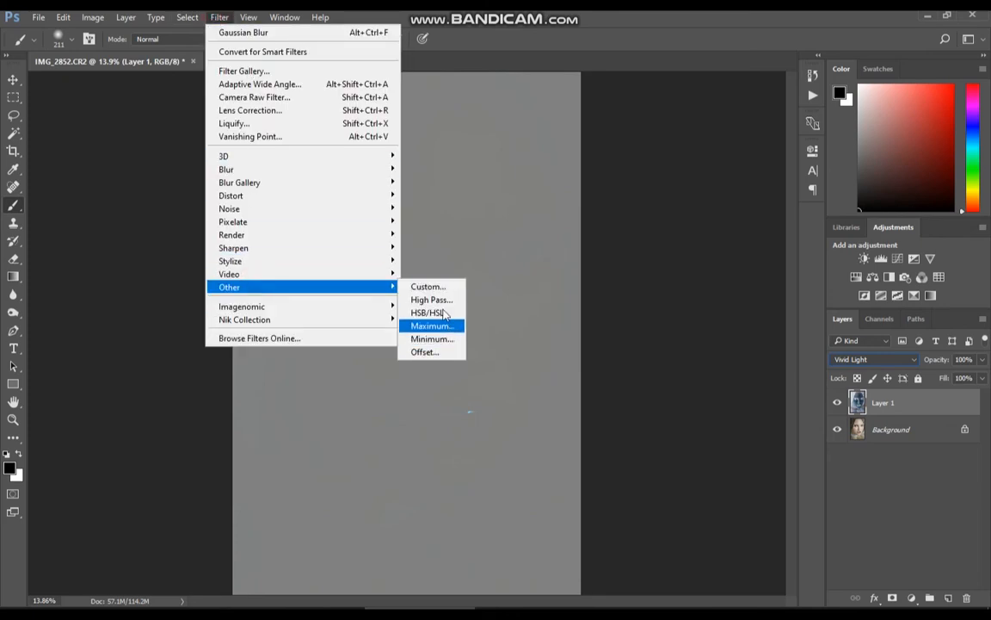
click(444, 301)
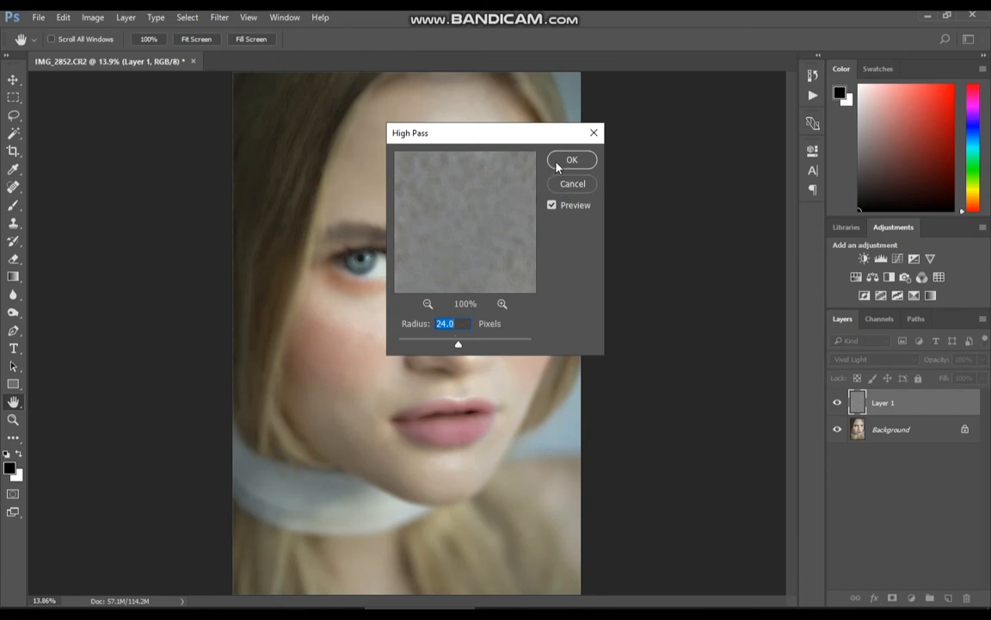
click(557, 162)
key(b)
Apply a Gaussian Blur with a 4-pixel radius to Layer 1.
click(219, 18)
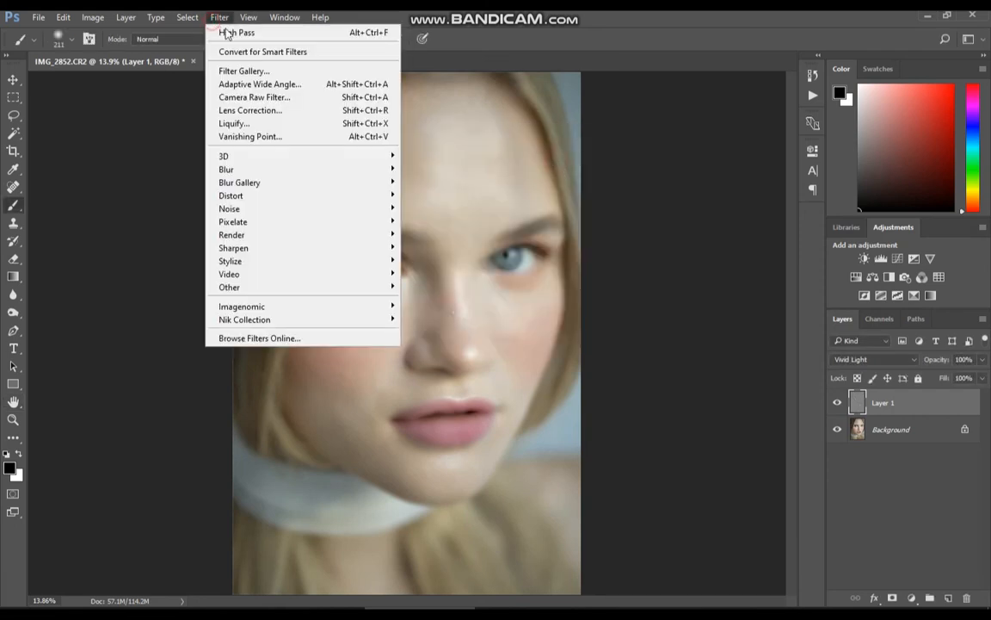
mouse_move(250, 169)
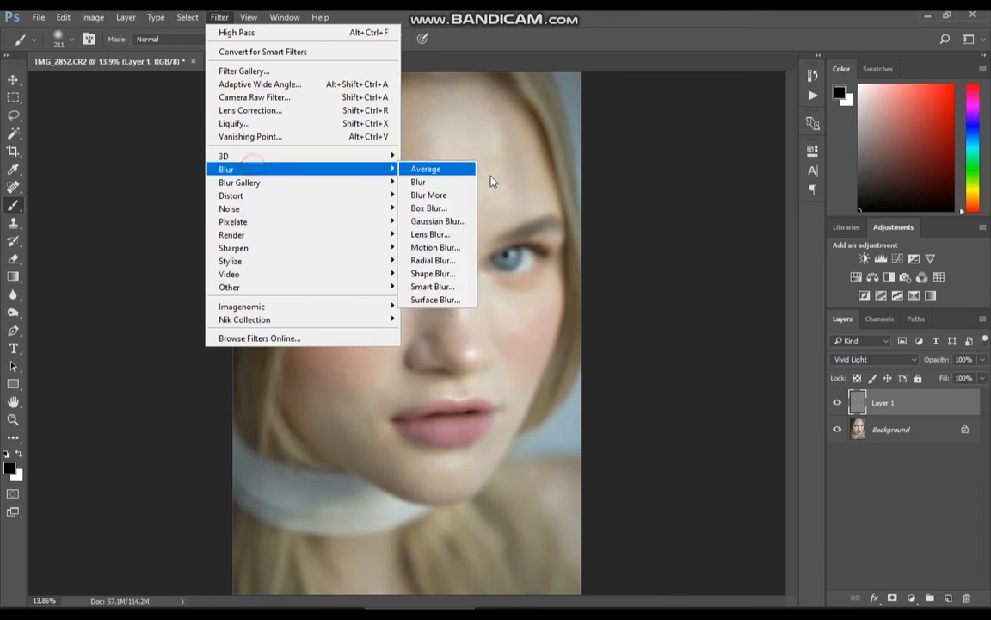
click(439, 221)
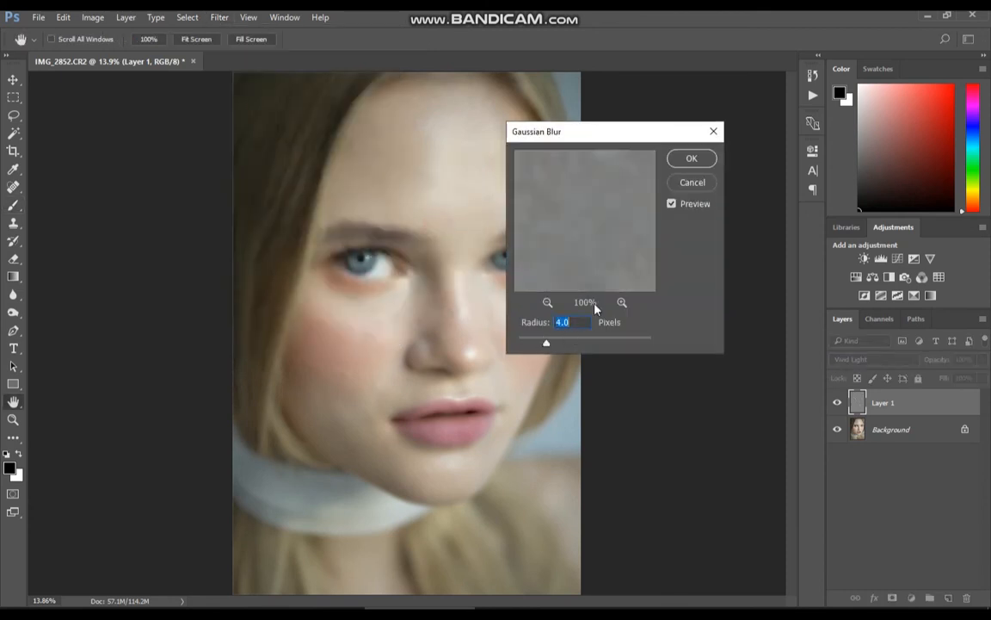
click(693, 160)
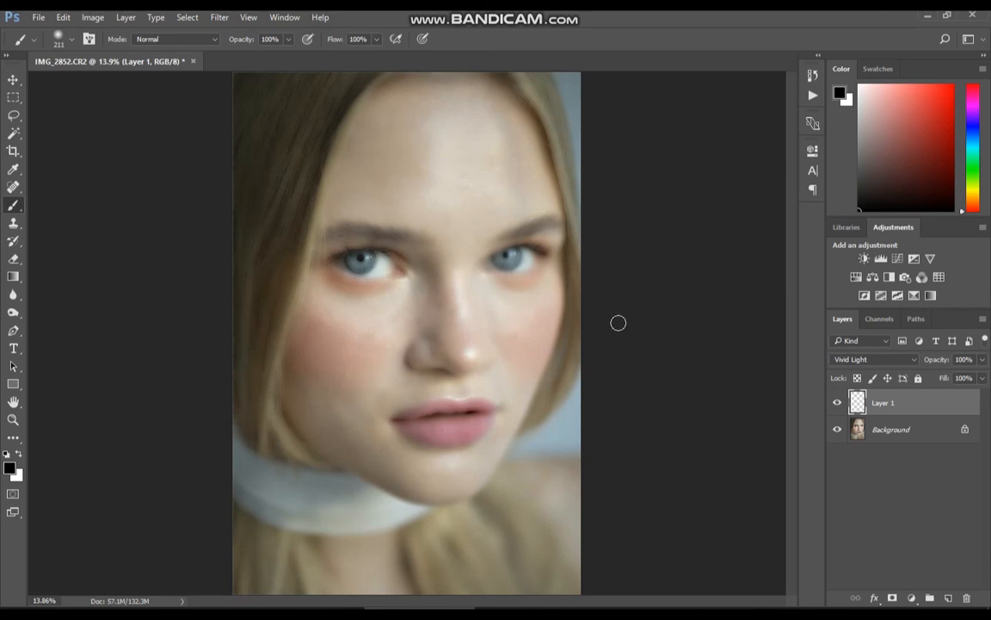
Add a layer mask to Layer 1, invert it to black and select the Brush tool.
click(892, 598)
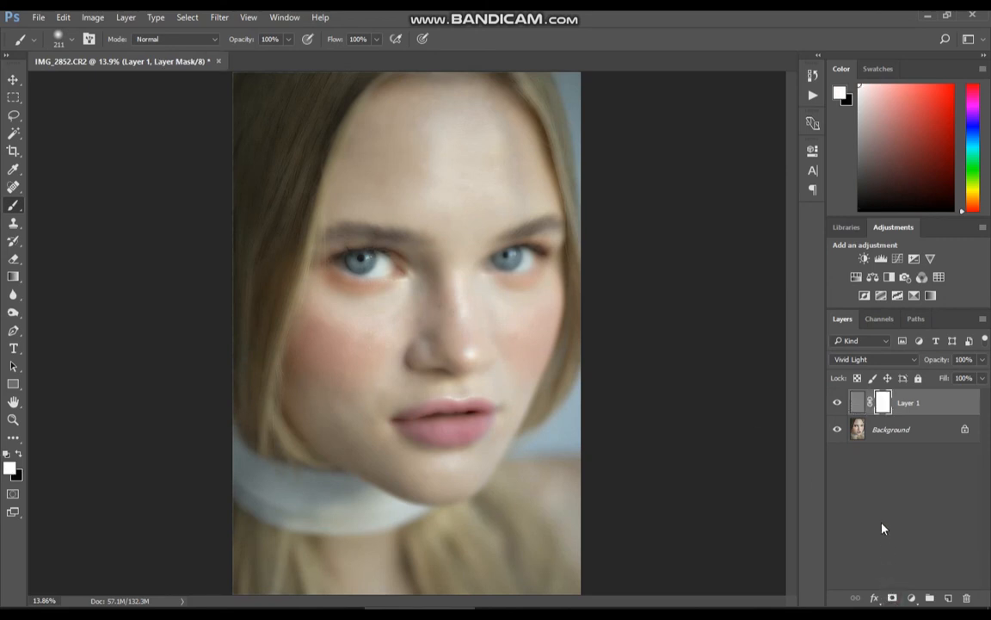
key(ctrl+i)
click(13, 209)
click(43, 207)
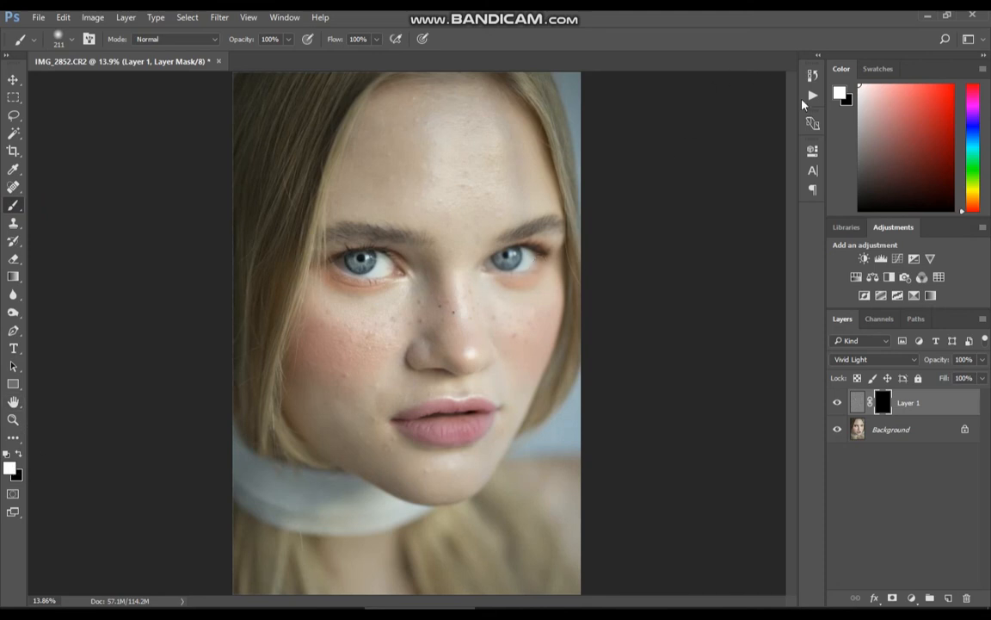
Stop recording the "frequancy sep" action.
click(813, 95)
click(672, 280)
click(703, 168)
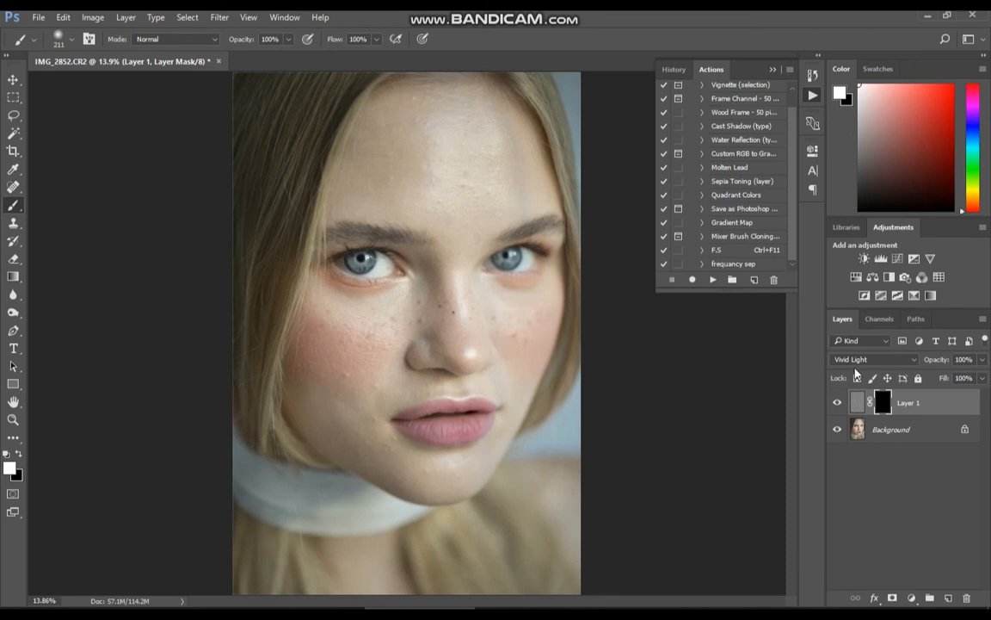
Delete Layer 1 and play the "frequancy sep" action to rebuild the masked smoothing layer on the portrait.
key(Delete)
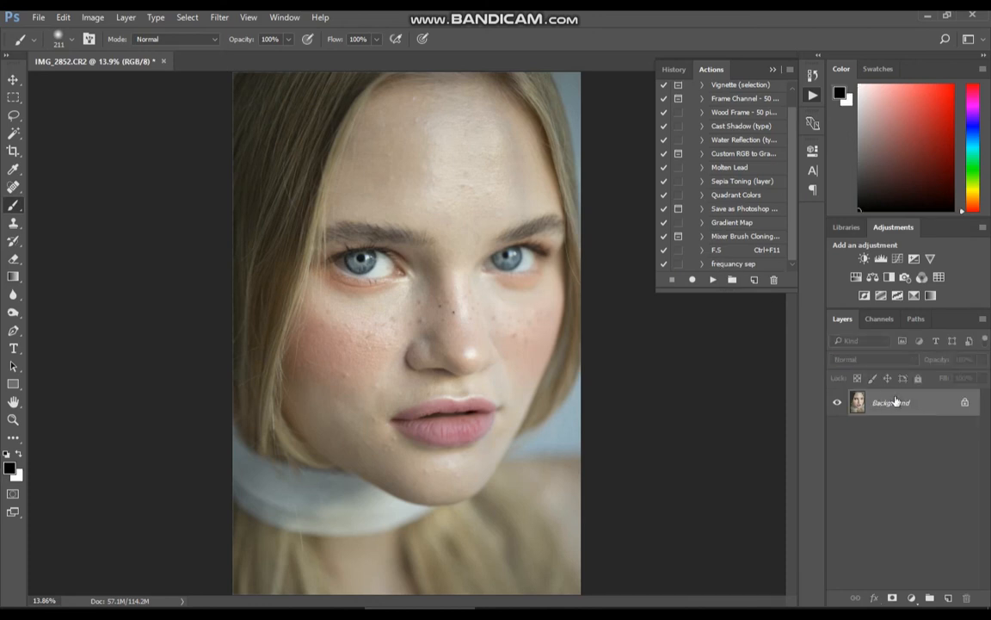
click(727, 264)
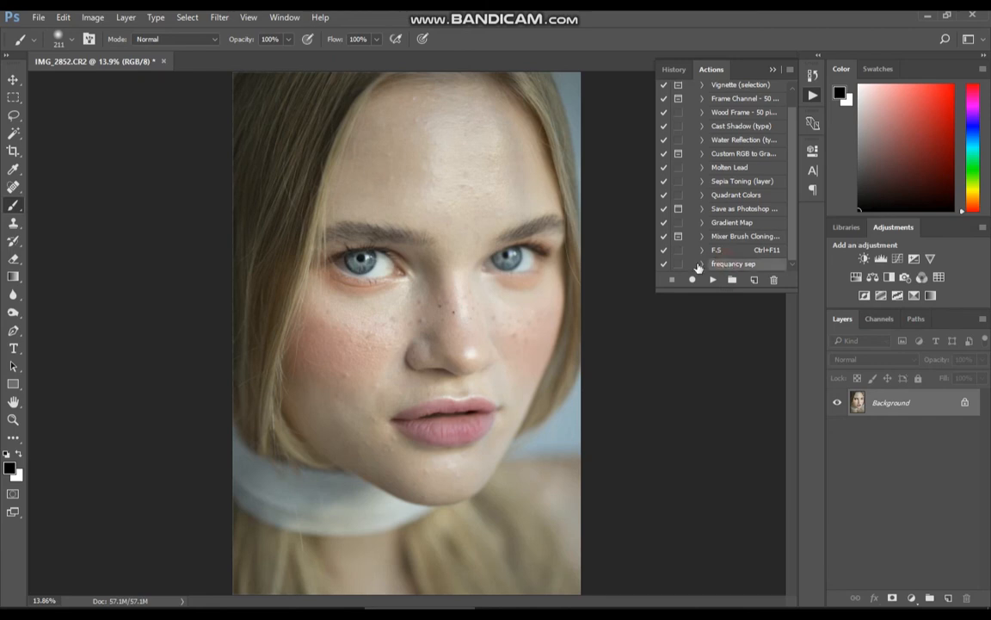
click(714, 278)
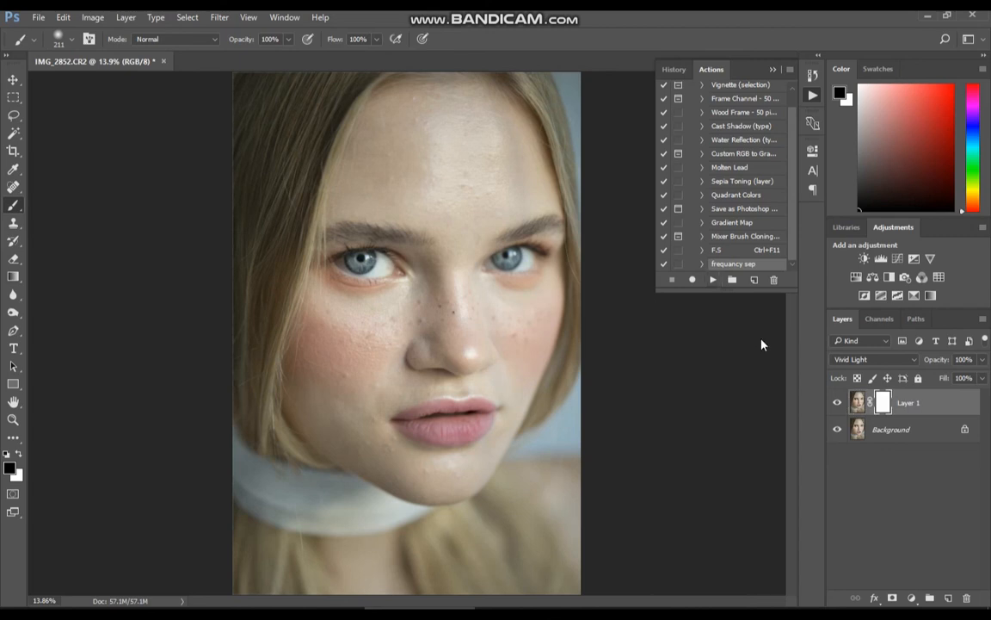
click(771, 69)
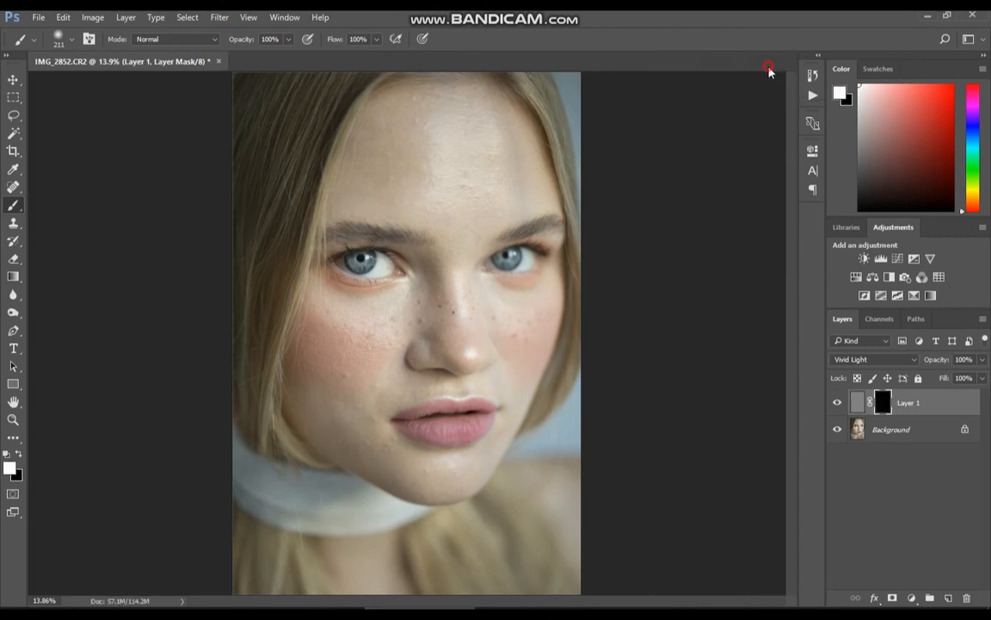
Paint white on Layer 1's mask with a 211 px soft brush to smooth the skin on the cheek and nose.
scroll(365, 331, up, 5)
scroll(365, 334, up, 1)
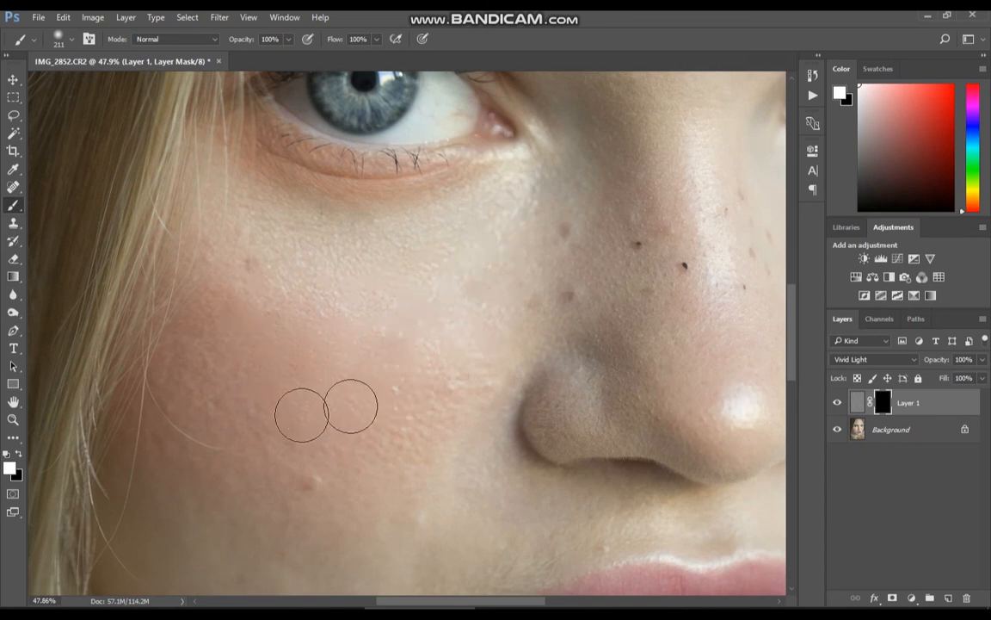
mouse_move(401, 229)
mouse_down()
mouse_move(358, 308)
mouse_move(370, 254)
mouse_move(513, 216)
mouse_move(482, 352)
mouse_move(463, 364)
mouse_move(422, 444)
mouse_up()
key(space)
mouse_move(338, 440)
mouse_down()
mouse_move(354, 327)
mouse_move(378, 320)
mouse_move(447, 353)
mouse_move(218, 318)
mouse_up()
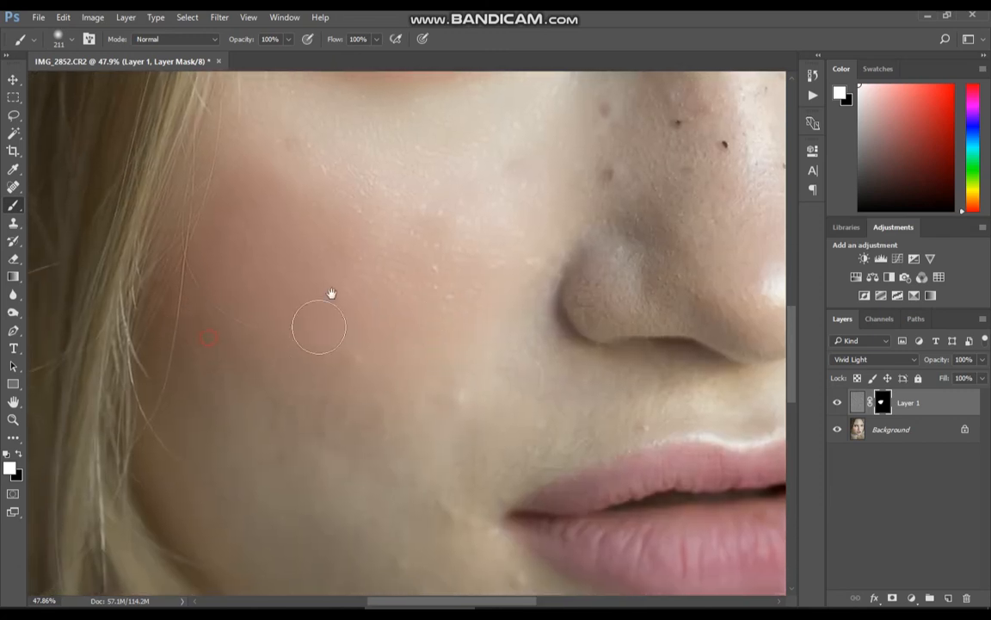
key(space)
drag(407, 217, 314, 396)
mouse_move(491, 354)
mouse_down()
mouse_move(549, 336)
mouse_move(617, 414)
mouse_move(522, 463)
mouse_move(499, 418)
mouse_move(514, 450)
mouse_move(502, 460)
mouse_move(600, 378)
mouse_move(582, 255)
mouse_move(530, 230)
mouse_up()
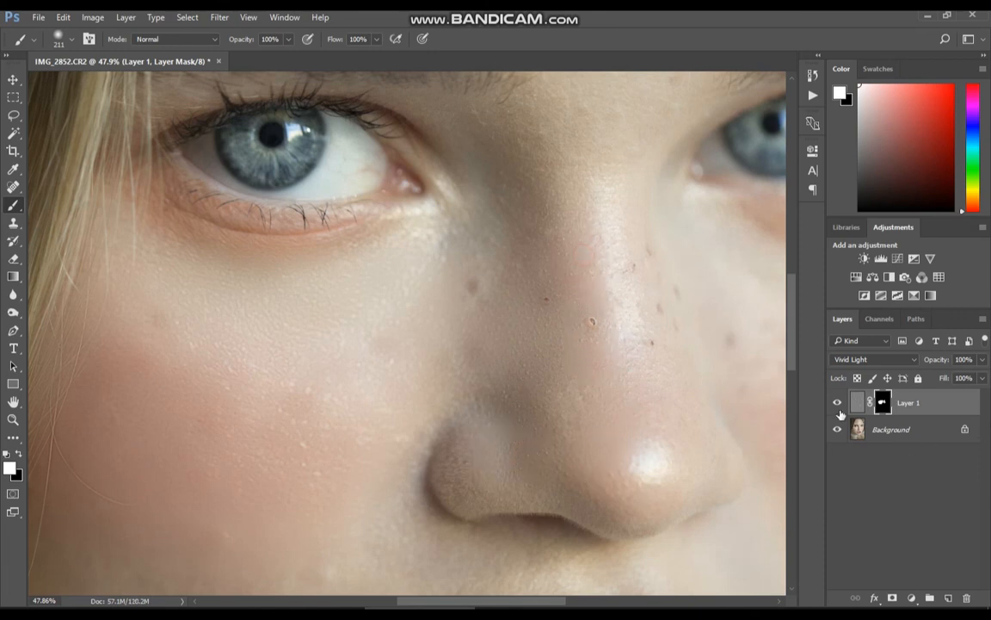